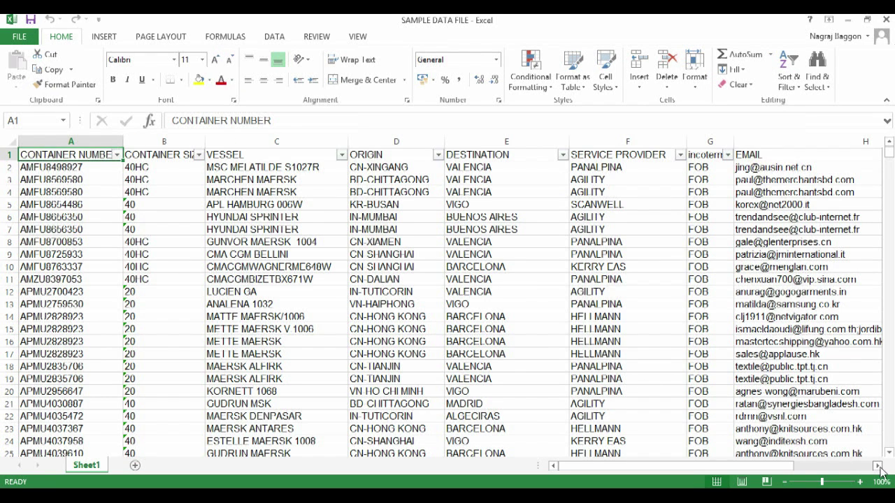
Step: Copy the whole EMAIL column from Sheet1 and paste it into column A of a new worksheet
{"action": "left_click", "coordinate": [877, 466]}
{"action": "left_click", "coordinate": [877, 466]}
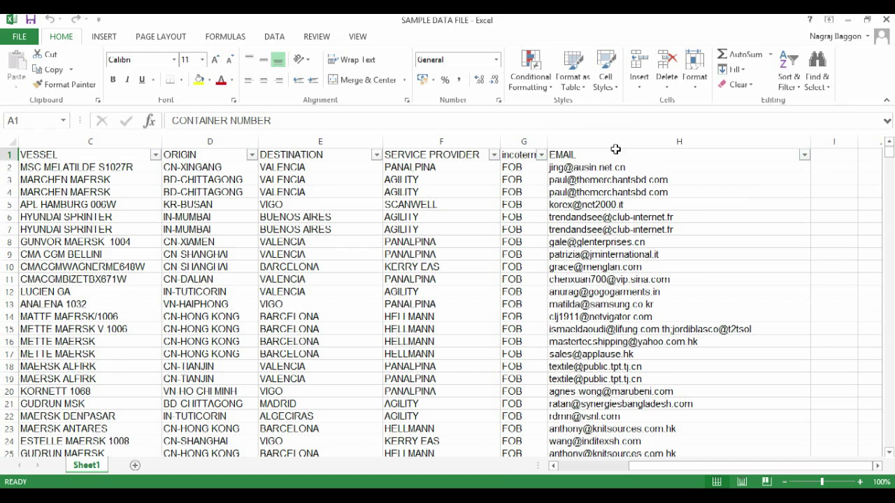
{"action": "left_click", "coordinate": [614, 138]}
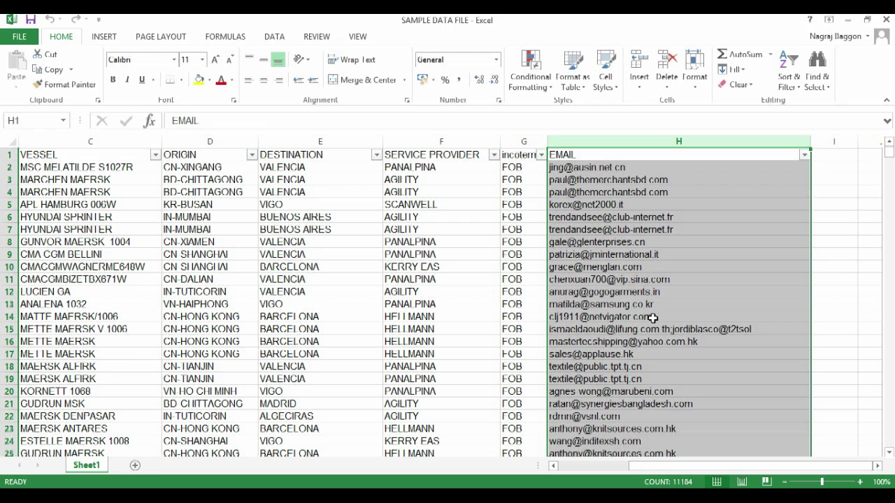
{"action": "key", "text": "ctrl+c"}
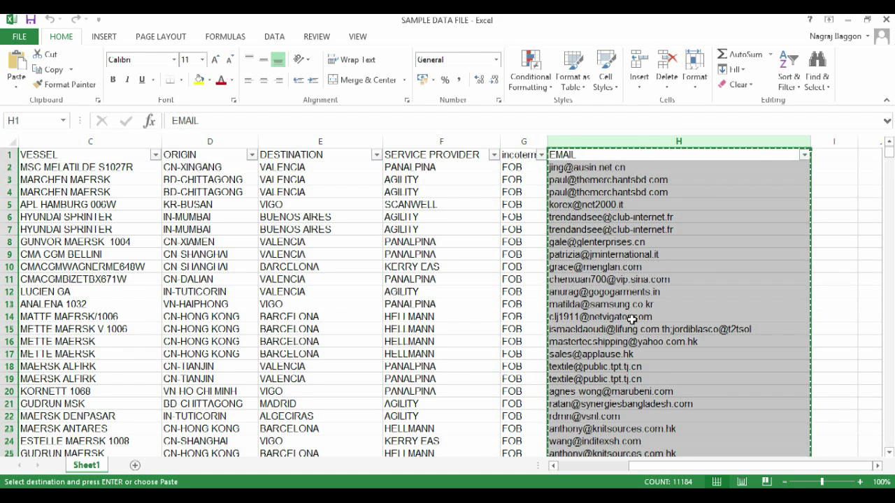
{"action": "left_click", "coordinate": [135, 465]}
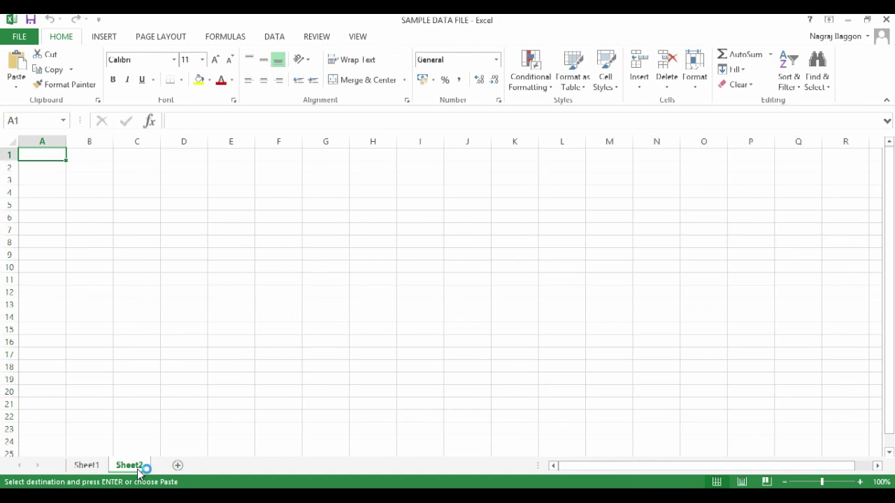
{"action": "key", "text": "ctrl+v"}
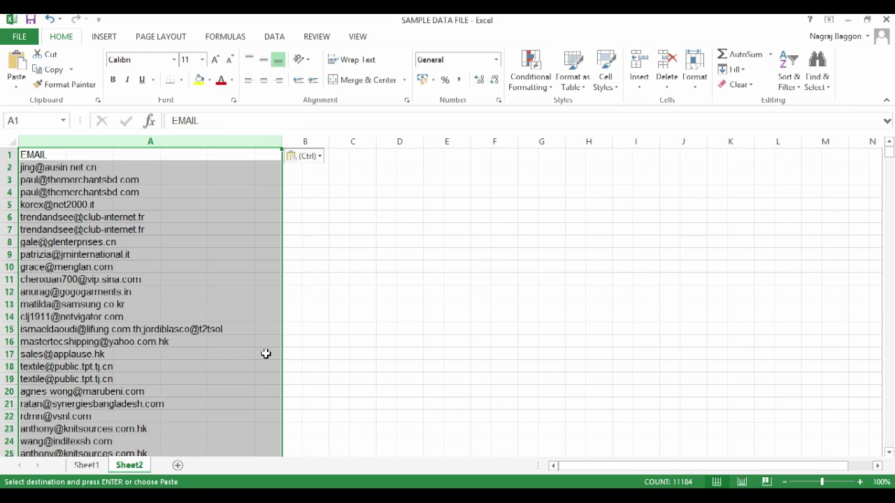
Step: Remove duplicate values from the EMAIL column in column A, treating the first row as a header
{"action": "left_click", "coordinate": [179, 139]}
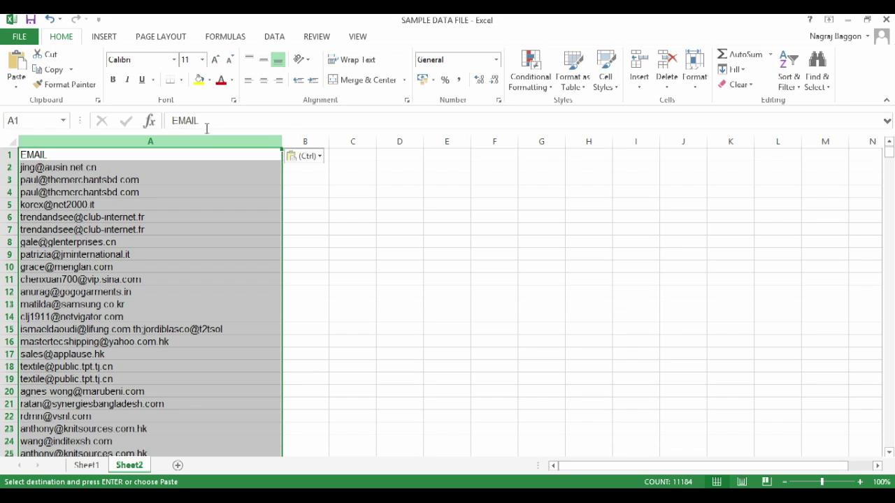
{"action": "left_click", "coordinate": [275, 38]}
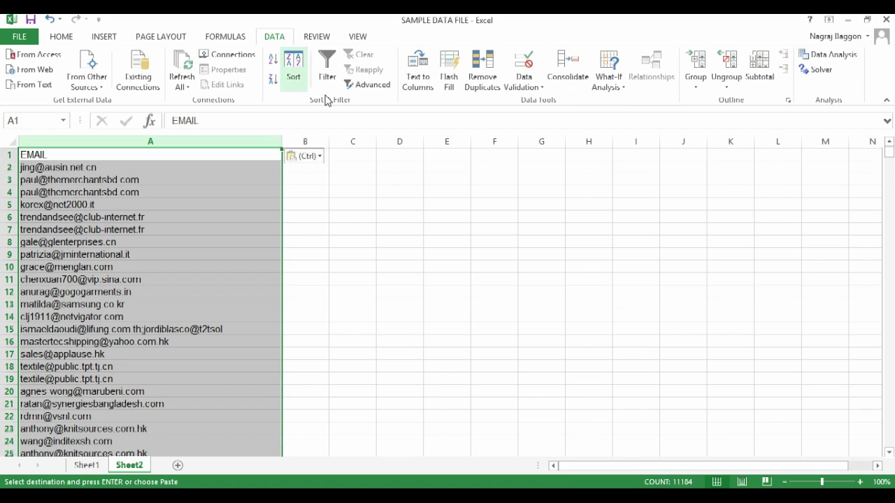
{"action": "left_click", "coordinate": [478, 82]}
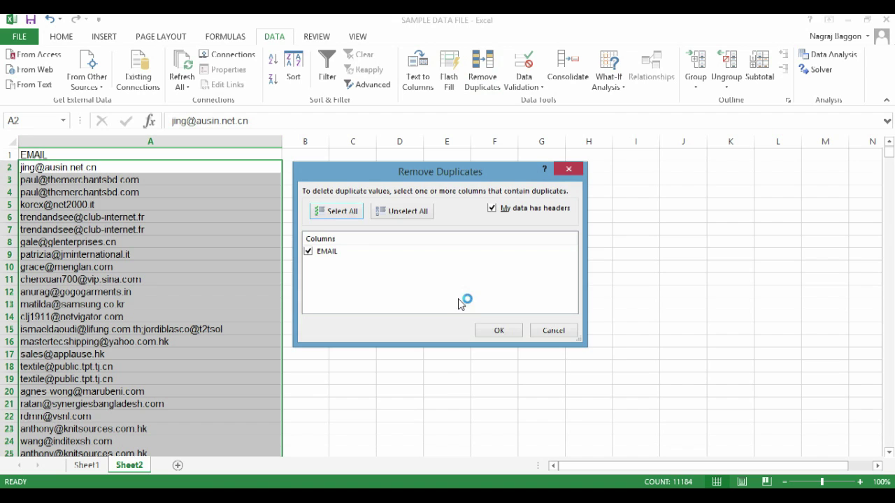
{"action": "left_click", "coordinate": [487, 331]}
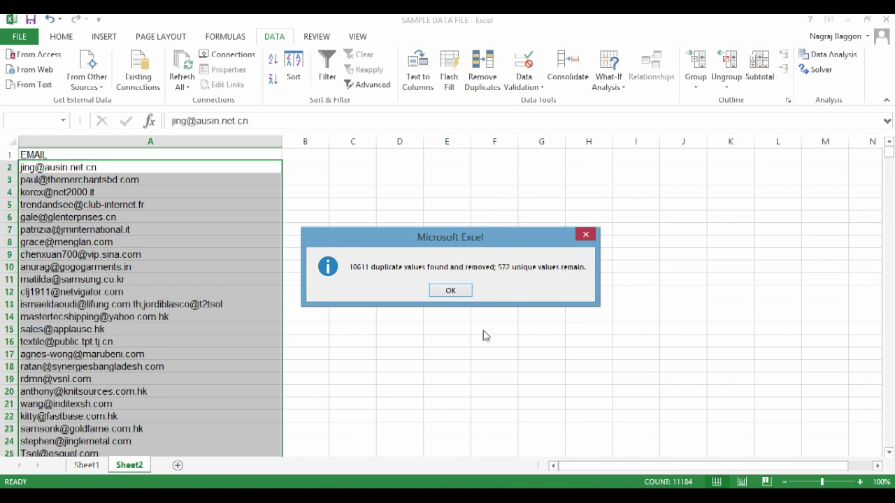
{"action": "left_click", "coordinate": [450, 291]}
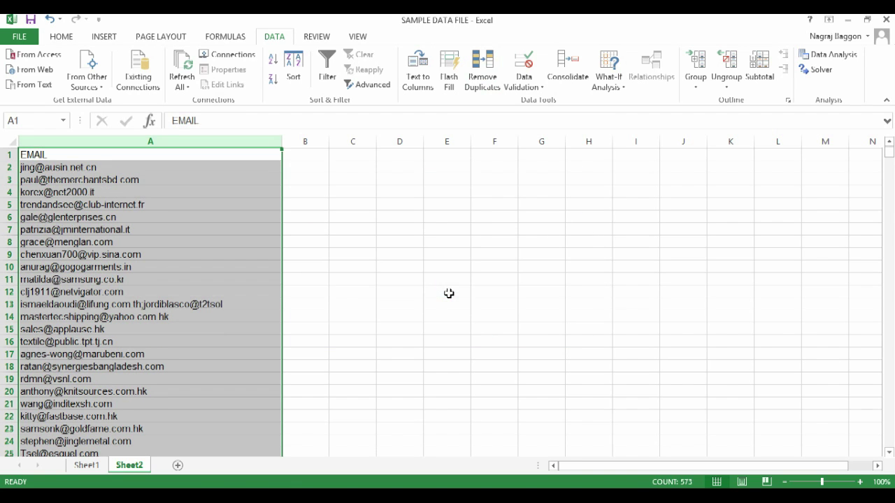
Step: Enter the header PART1 in B1 and the formula =CONCATENATE(A2,",") in B2
{"action": "left_click", "coordinate": [308, 155]}
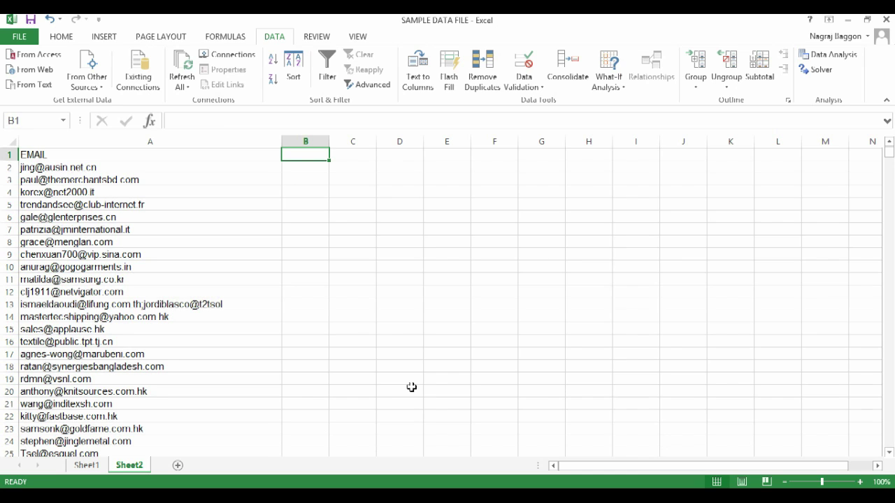
{"action": "type", "text": "PART1"}
{"action": "key", "text": "Tab"}
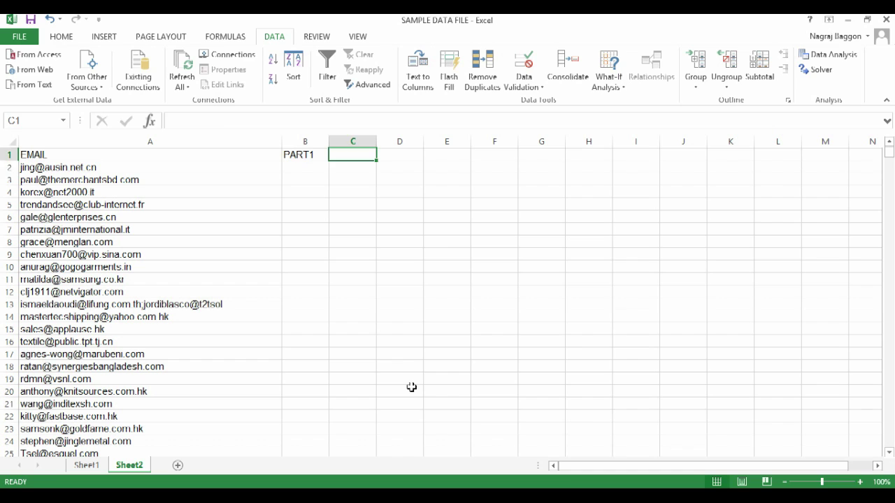
{"action": "key", "text": "Return"}
{"action": "type", "text": "=CON"}
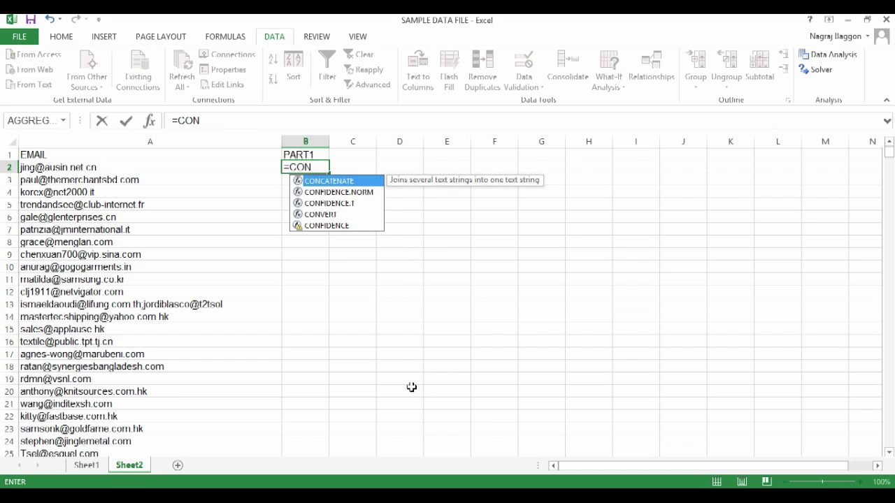
{"action": "key", "text": "Tab"}
{"action": "key", "text": "Left"}
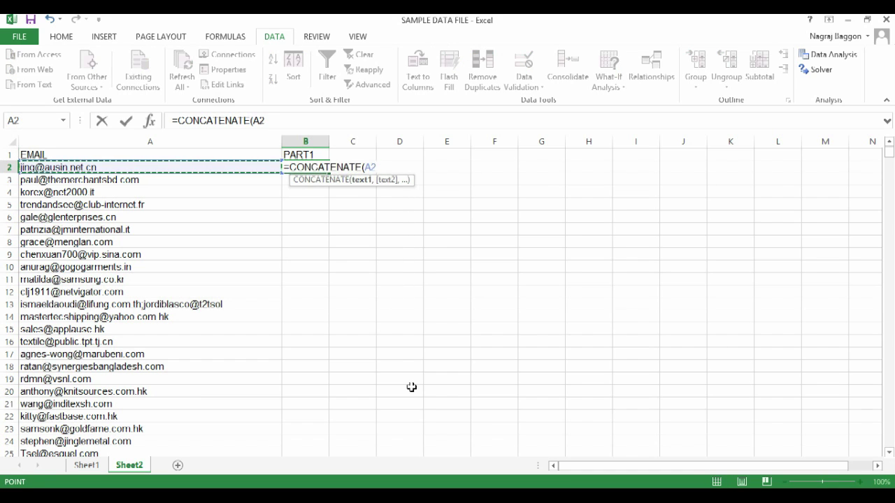
{"action": "type", "text": ",\""}
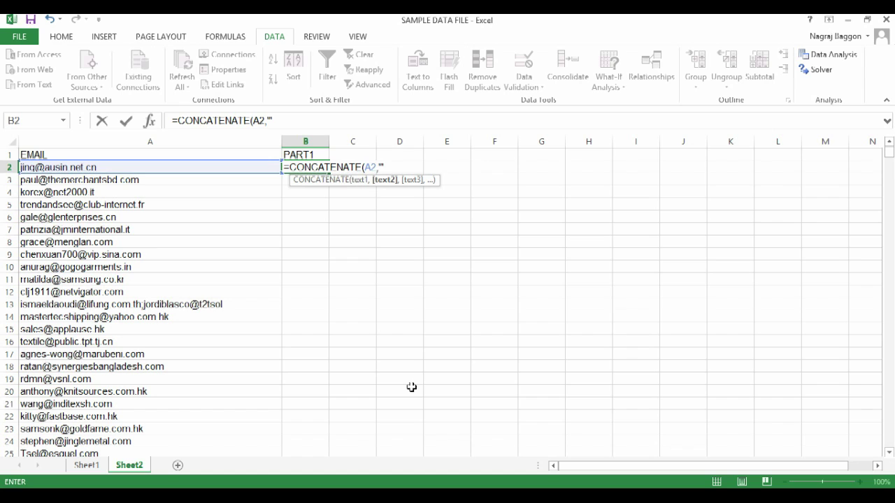
{"action": "type", "text": "\""}
{"action": "key", "text": "BackSpace"}
{"action": "type", "text": ",\")"}
{"action": "key", "text": "Return"}
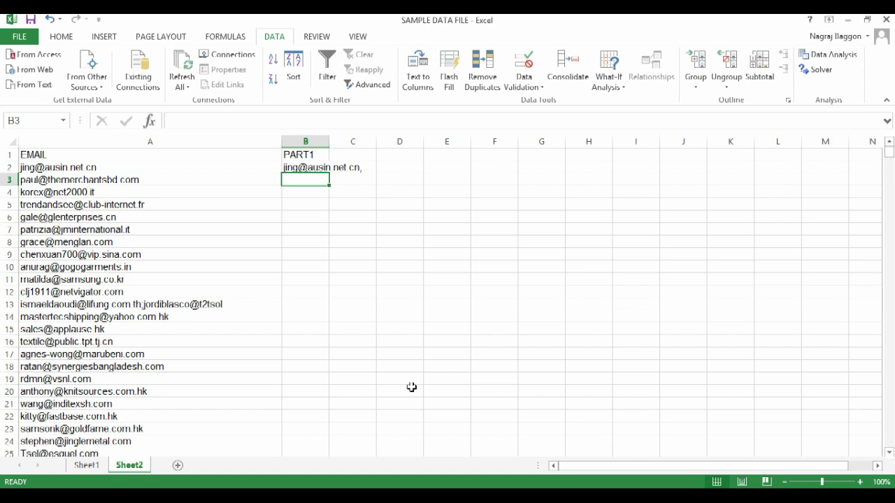
Step: Fill the B2 formula down alongside all e-mail rows and autofit the width of column B
{"action": "key", "text": "Up"}
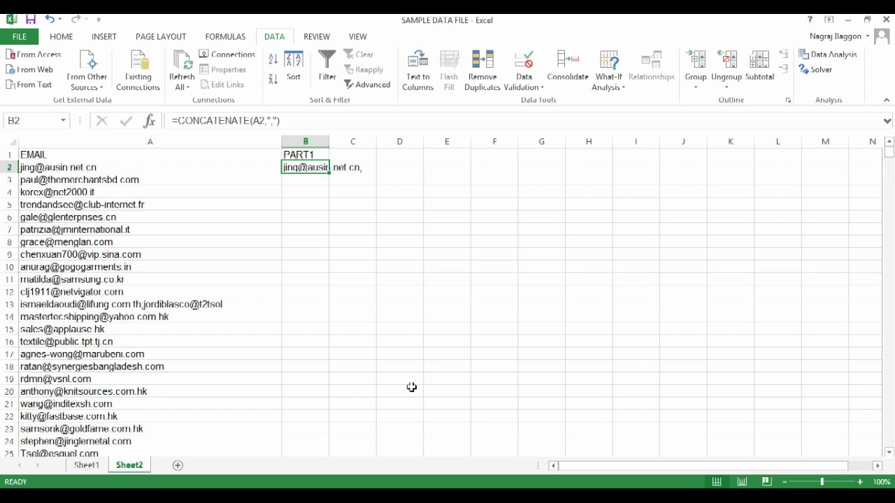
{"action": "double_click", "coordinate": [330, 172]}
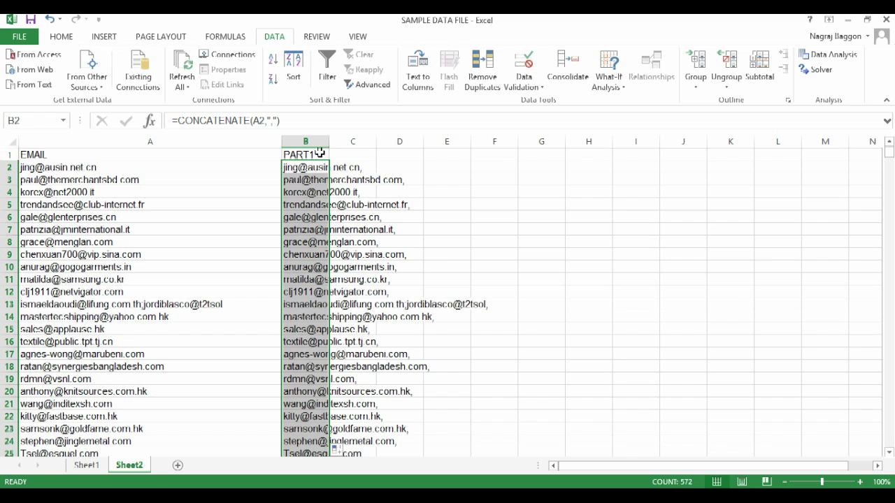
{"action": "double_click", "coordinate": [325, 138]}
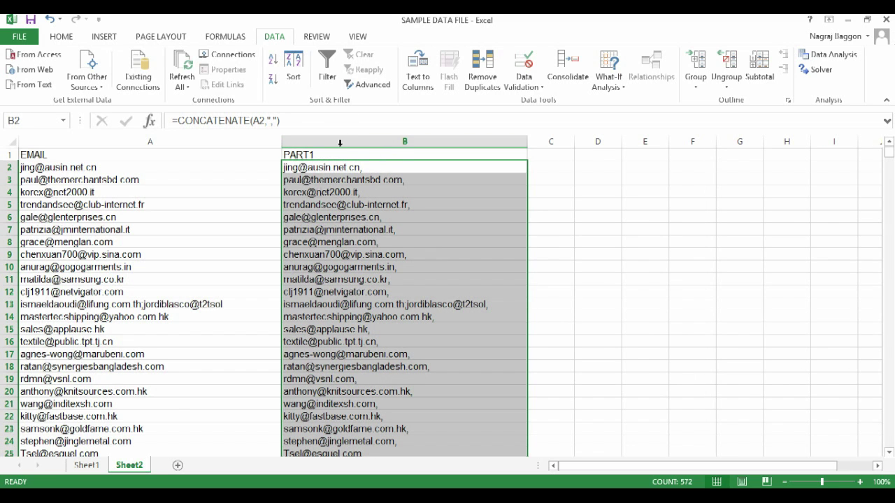
Step: Enter the header PART2 in C1 and the formula =B2 in C2
{"action": "left_click", "coordinate": [545, 153]}
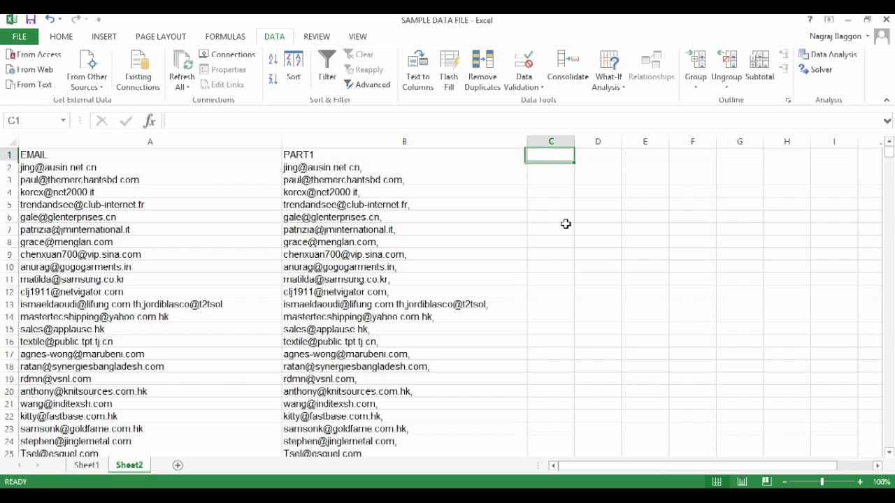
{"action": "type", "text": "PART2"}
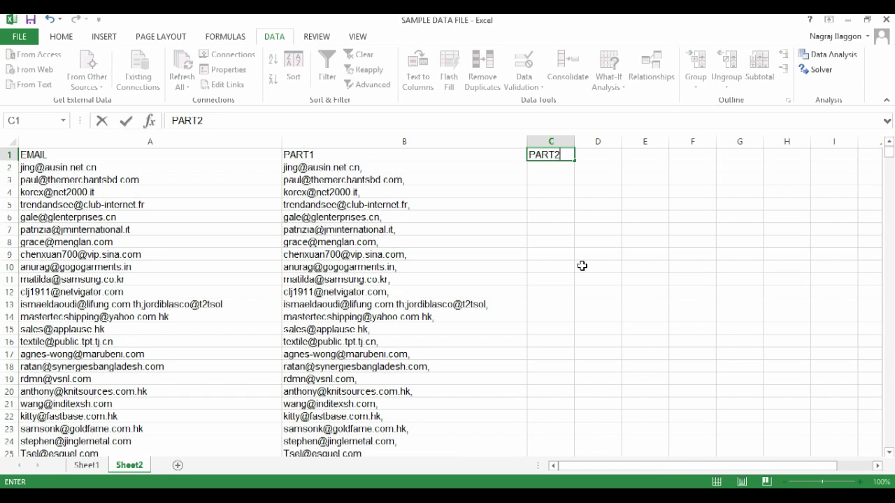
{"action": "key", "text": "Return"}
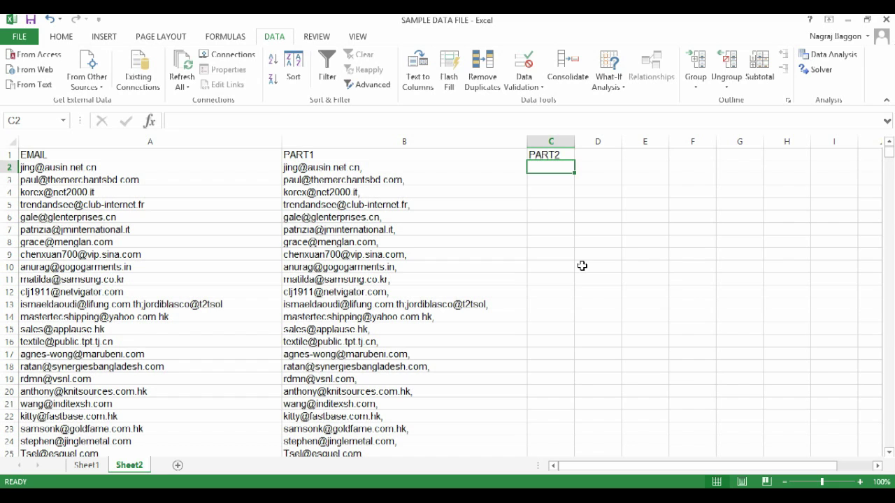
{"action": "type", "text": "="}
{"action": "key", "text": "Left"}
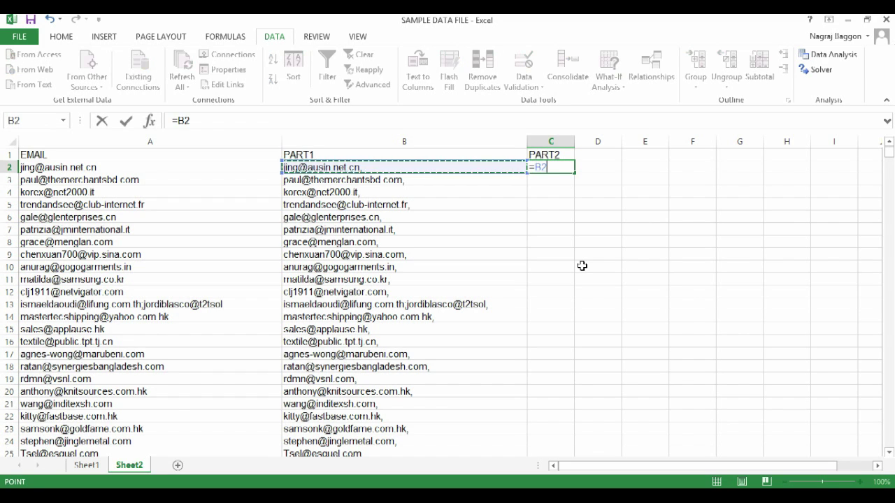
{"action": "key", "text": "Return"}
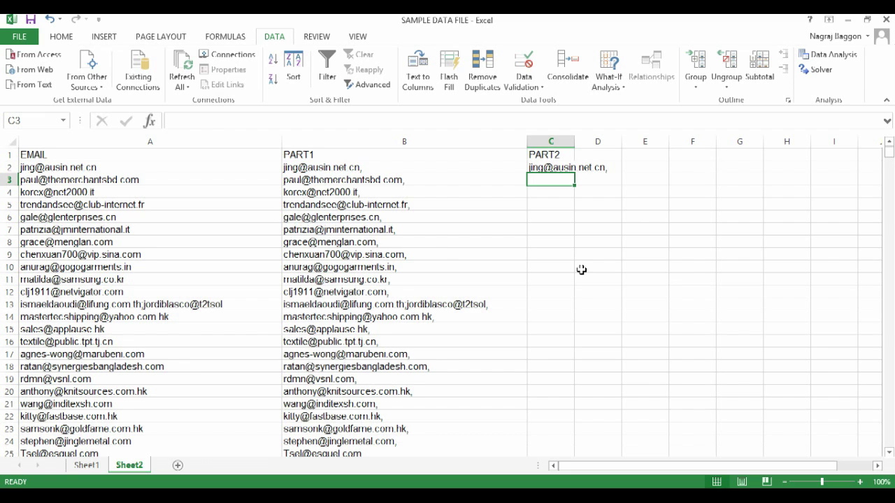
Step: Enter =CONCATENATE(C2,B3) in C3 and fill the formula down to the last e-mail row
{"action": "type", "text": "=CONCATENATE("}
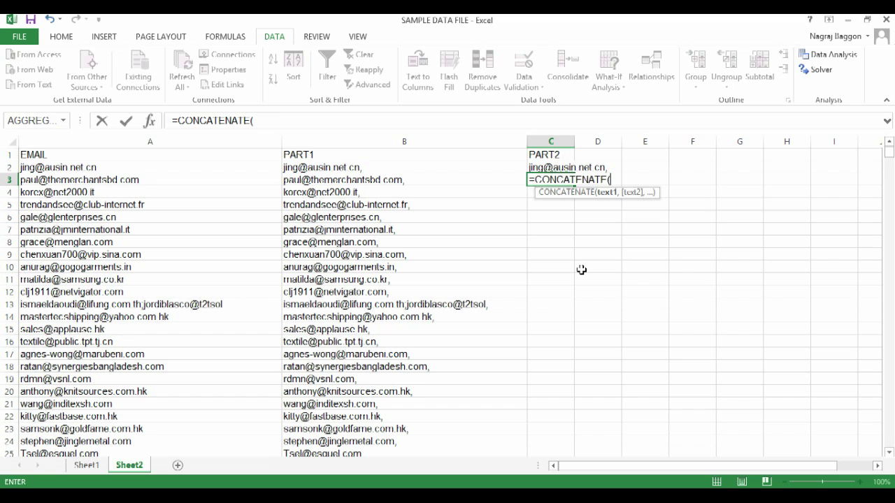
{"action": "key", "text": "Up"}
{"action": "type", "text": ","}
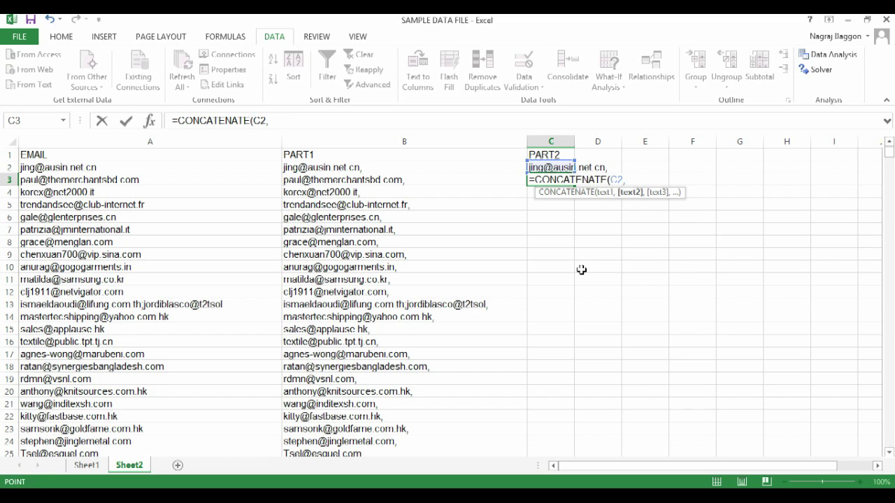
{"action": "key", "text": "Left"}
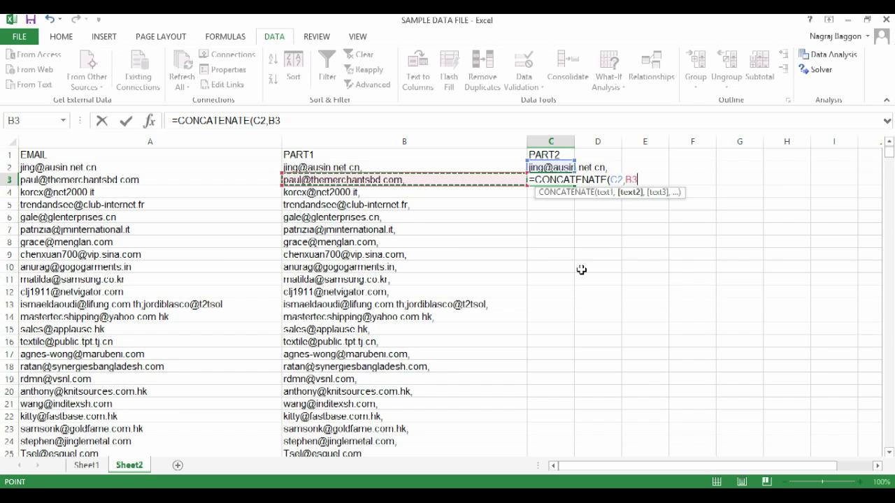
{"action": "type", "text": ")"}
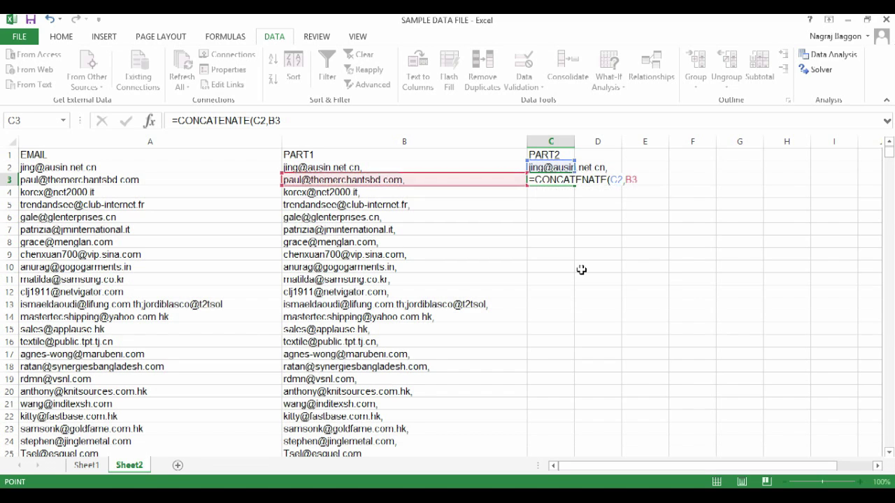
{"action": "key", "text": "Return"}
{"action": "key", "text": "Up"}
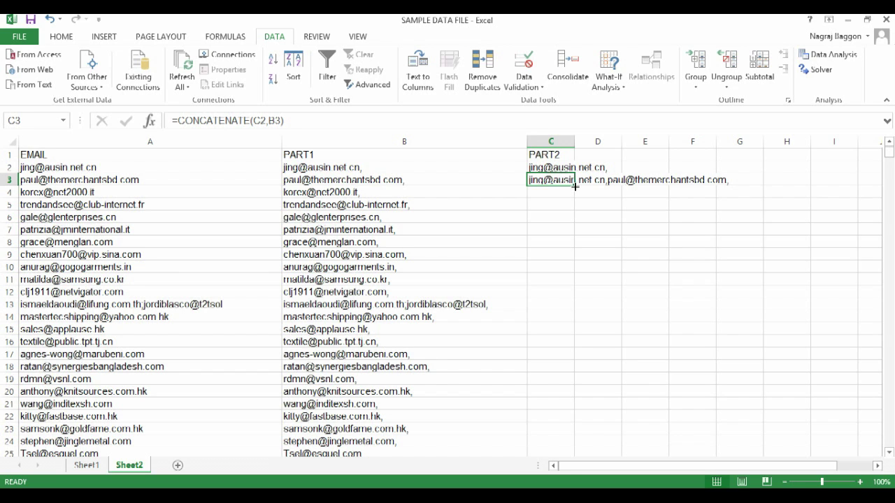
{"action": "double_click", "coordinate": [574, 186]}
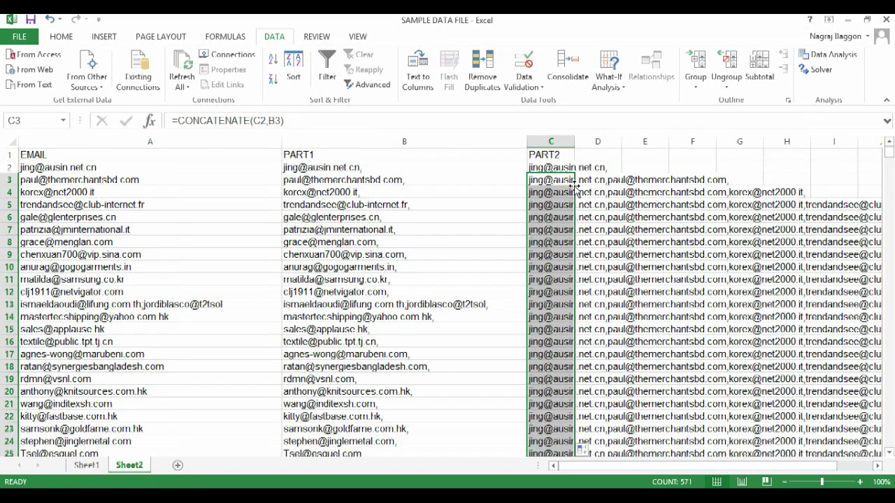
Step: Copy the full concatenated address list from C573 and paste it as values into A1 of a new worksheet
{"action": "key", "text": "ctrl+Down"}
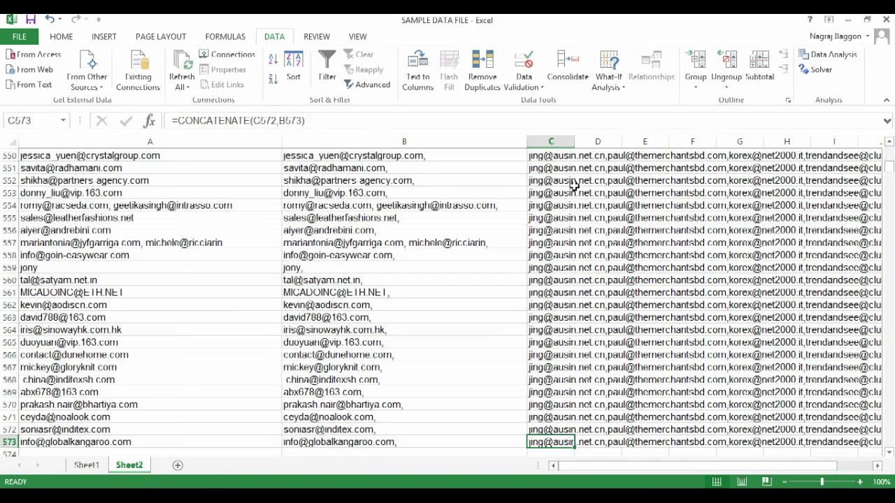
{"action": "key", "text": "ctrl+c"}
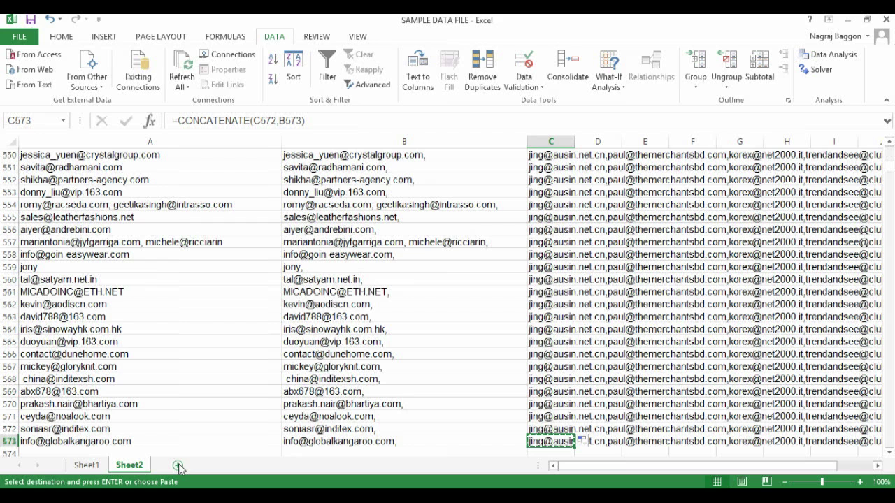
{"action": "left_click", "coordinate": [179, 466]}
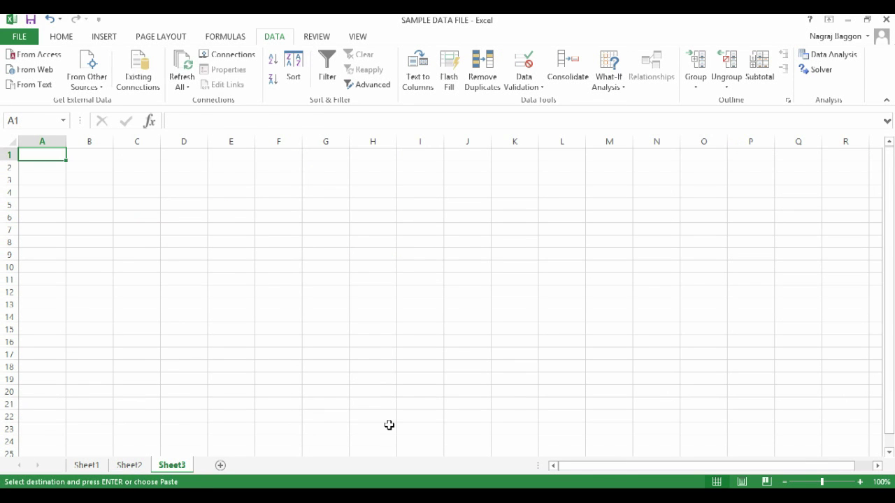
{"action": "key", "text": "ctrl+v"}
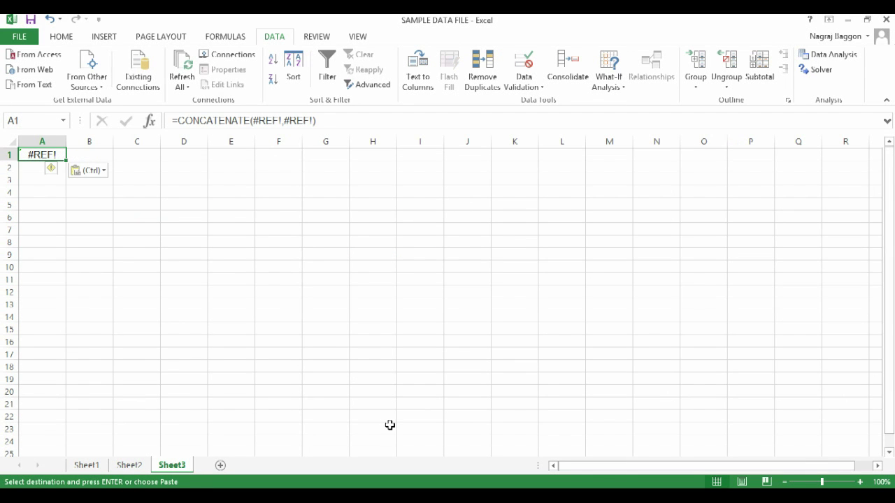
{"action": "right_click", "coordinate": [33, 155]}
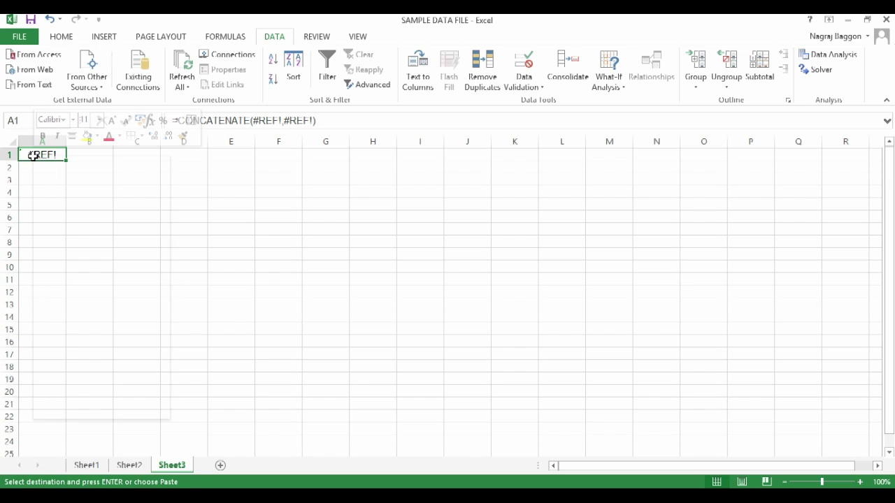
{"action": "left_click", "coordinate": [83, 215]}
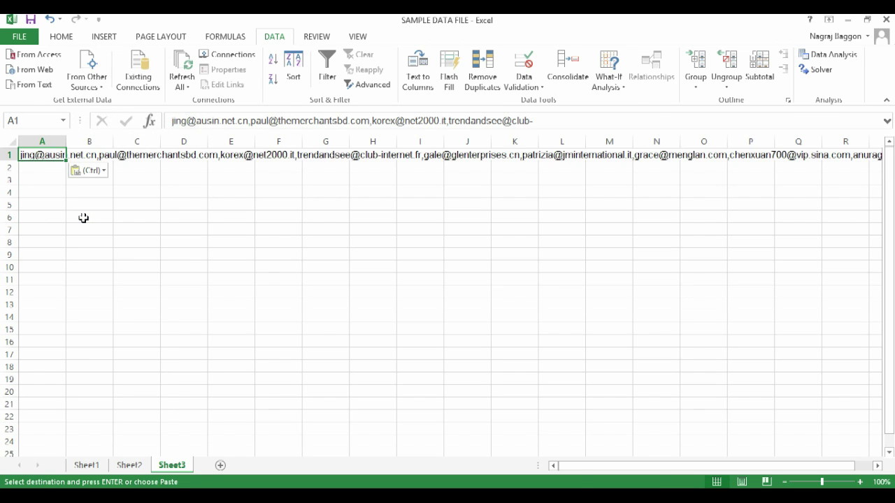
Step: Switch to Outlook, create a new e-mail and paste the copied address list as its To recipients
{"action": "key", "text": "alt+Tab"}
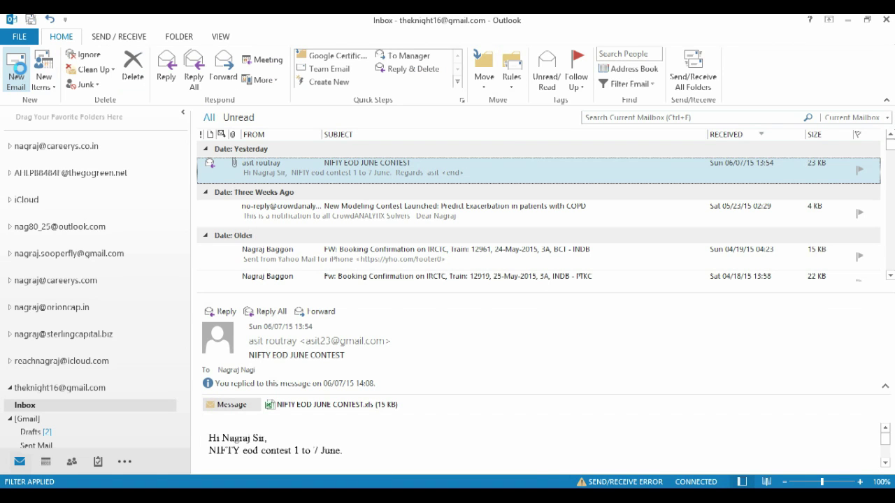
{"action": "left_click", "coordinate": [21, 74]}
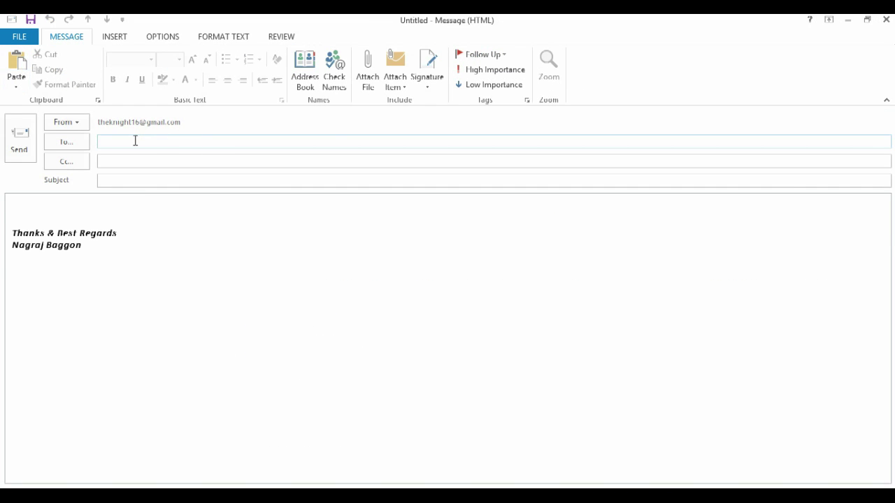
{"action": "key", "text": "ctrl+v"}
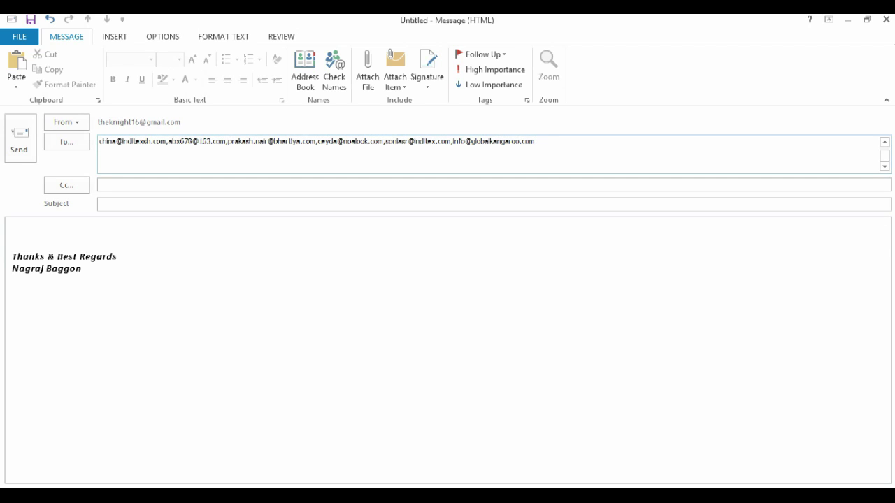
Step: Look through the pasted recipient addresses from the end of the list upward, and close the message without sending it
{"action": "left_click", "coordinate": [884, 144]}
{"action": "left_click", "coordinate": [885, 144]}
{"action": "left_click", "coordinate": [885, 145]}
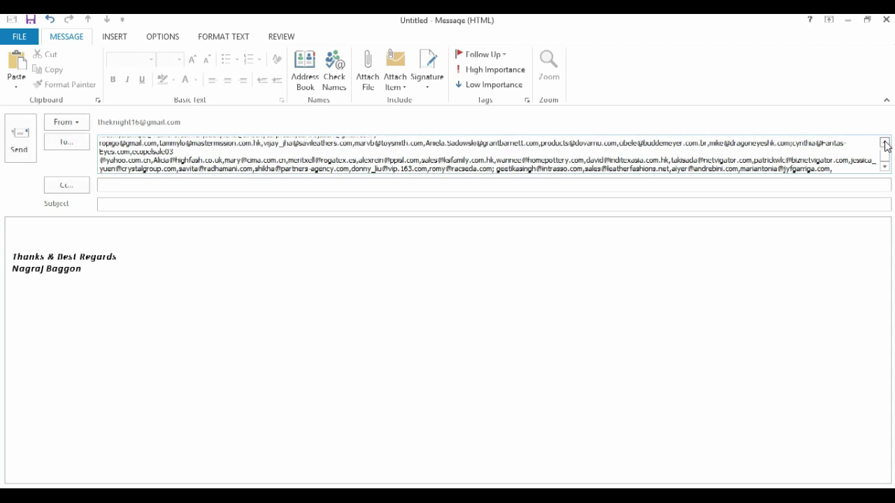
{"action": "left_click", "coordinate": [884, 144]}
{"action": "left_click", "coordinate": [885, 144]}
{"action": "left_click", "coordinate": [884, 145]}
{"action": "left_click", "coordinate": [884, 145]}
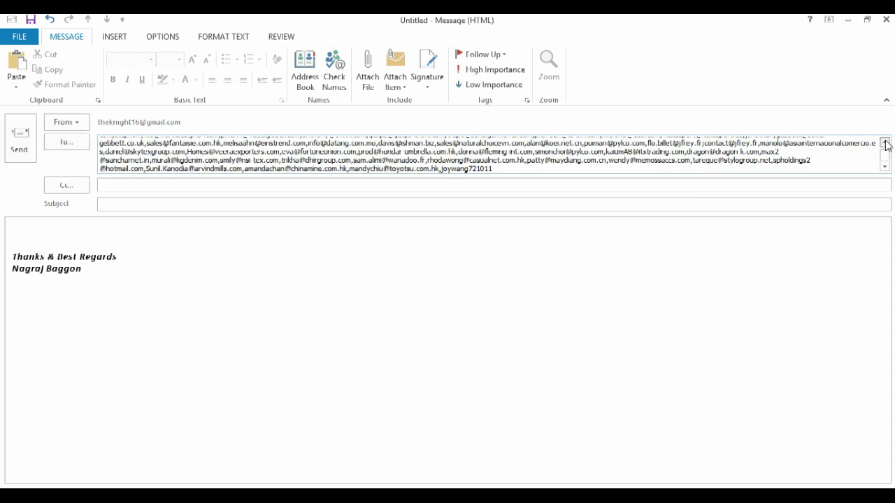
{"action": "left_click", "coordinate": [884, 144]}
{"action": "left_click", "coordinate": [884, 144]}
{"action": "left_click", "coordinate": [885, 144]}
{"action": "left_click", "coordinate": [885, 145]}
{"action": "left_click", "coordinate": [885, 145]}
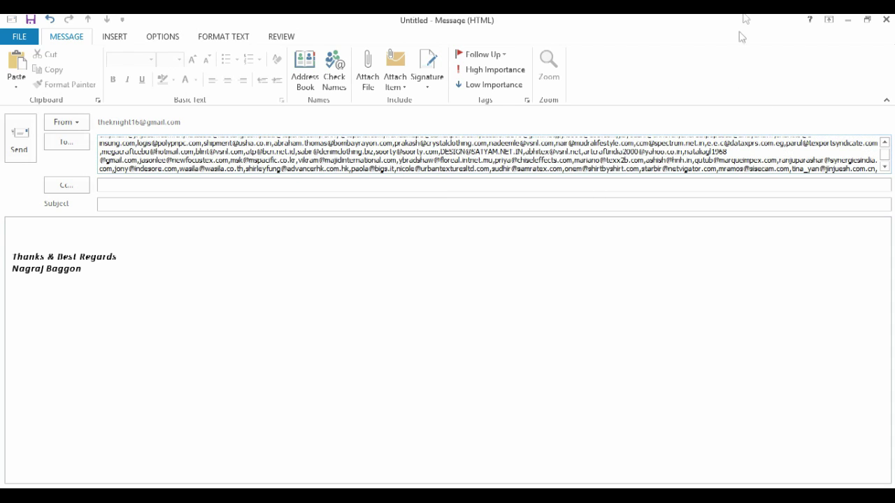
{"action": "left_click", "coordinate": [886, 21]}
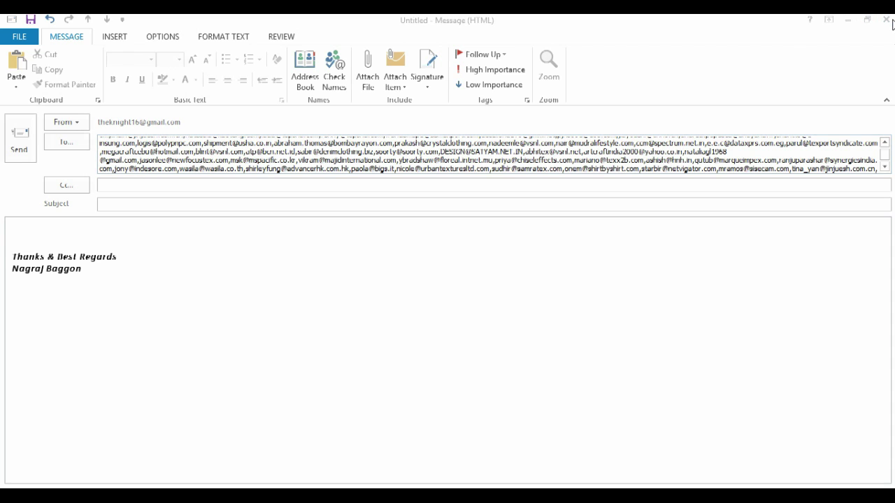
{"action": "key", "text": "Return"}
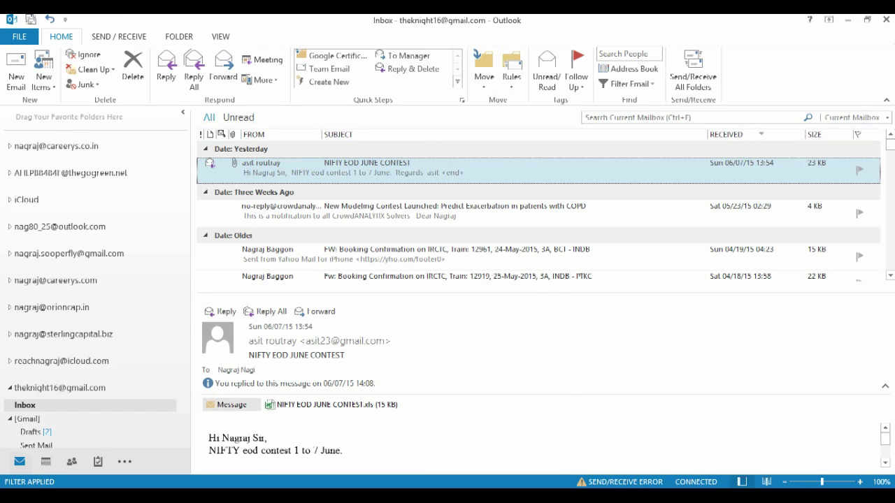
Step: Switch back to the Excel workbook and review the EMAIL column on Sheet1 and the concatenated list on Sheet2
{"action": "left_click", "coordinate": [493, 446]}
{"action": "left_click", "coordinate": [98, 466]}
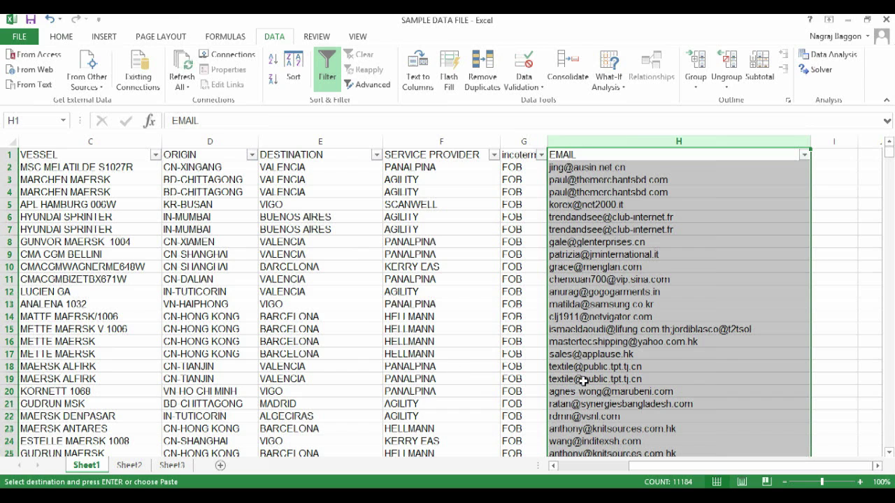
{"action": "left_click", "coordinate": [130, 466]}
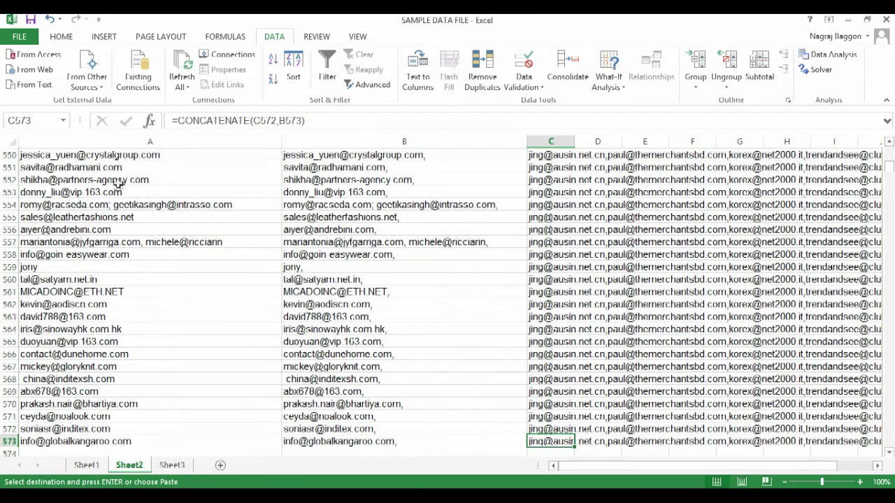